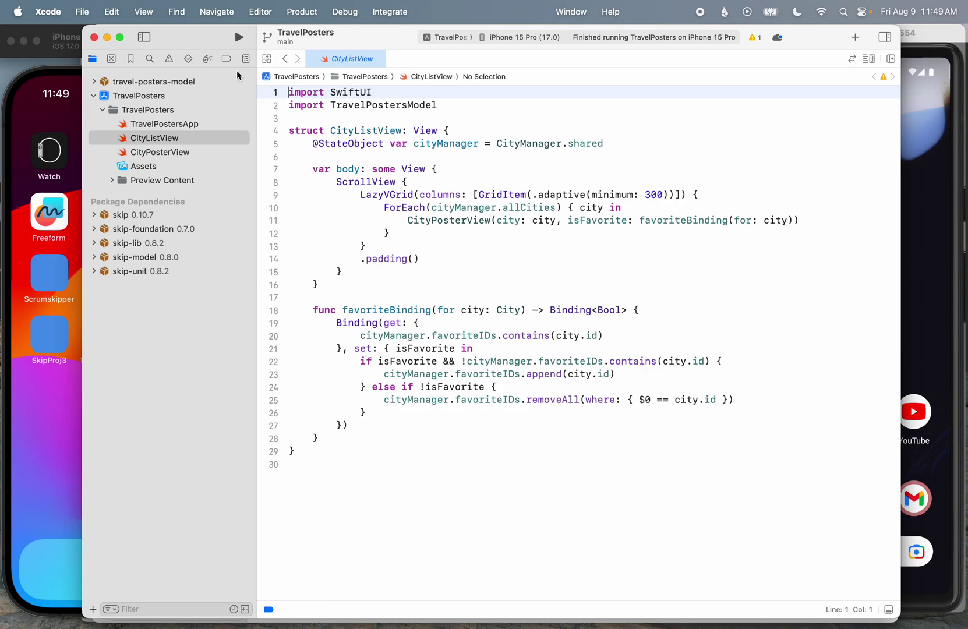
# Build and run TravelPosters from Xcode on the iPhone 15 Pro simulator
pyautogui.click(239, 39)
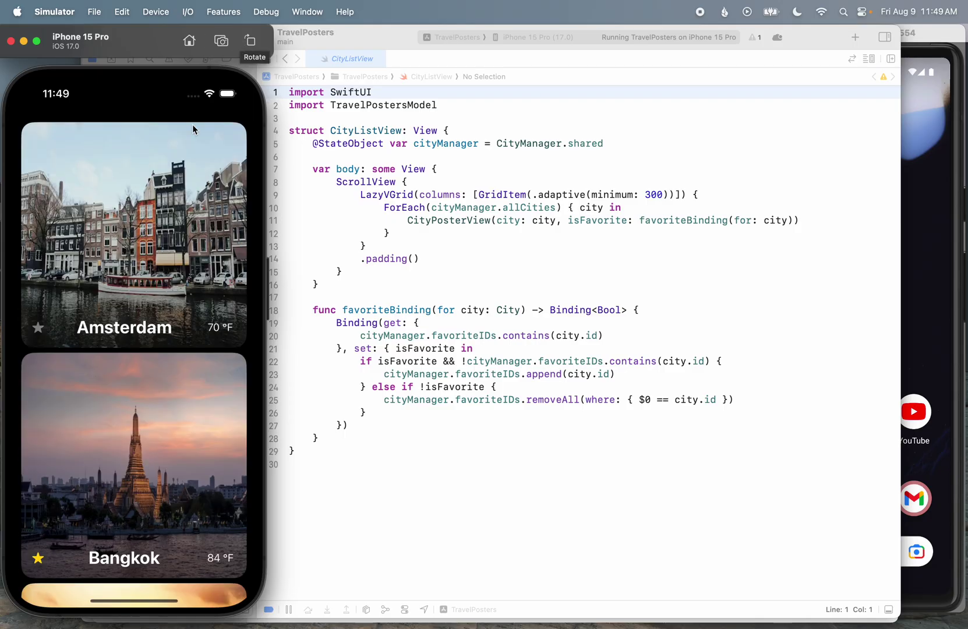
pyautogui.moveTo(113, 438); pyautogui.dragTo(112, 351)
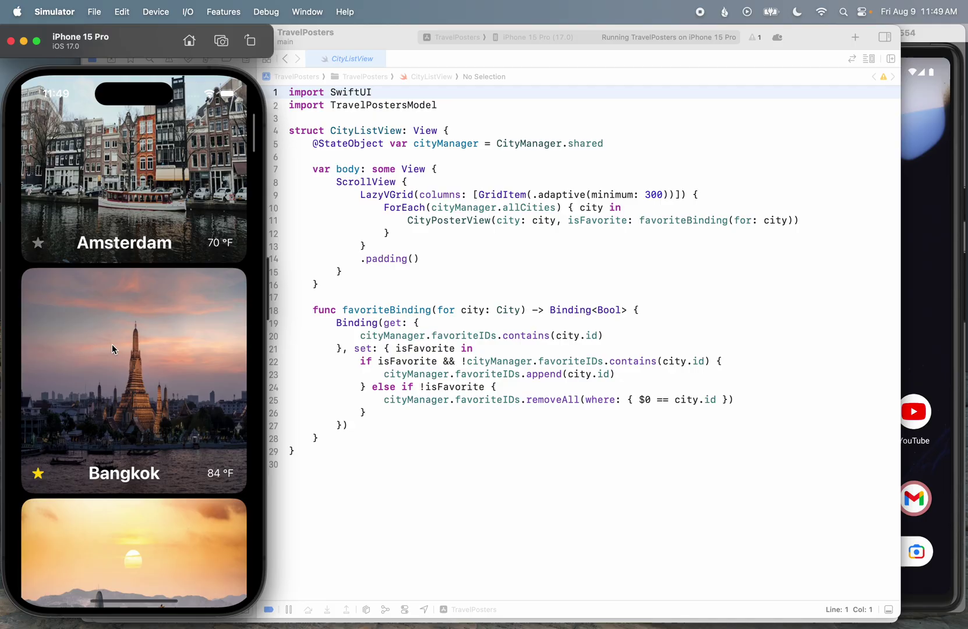
pyautogui.scroll(-3, 113, 344)
pyautogui.scroll(5, 108, 377)
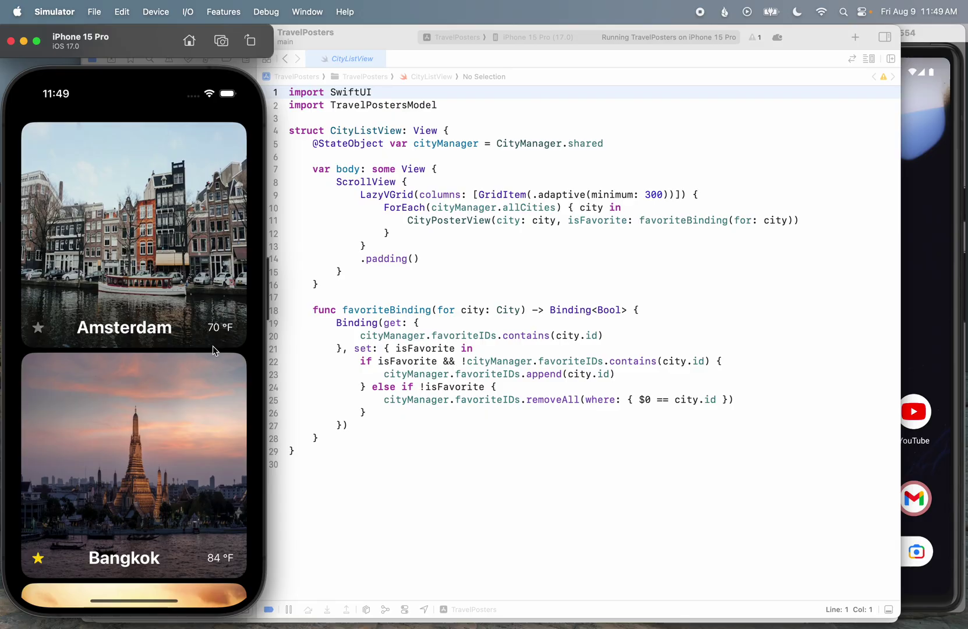
# Star Amsterdam and unstar Bangkok in the simulator's city poster list
pyautogui.click(38, 327)
pyautogui.click(38, 558)
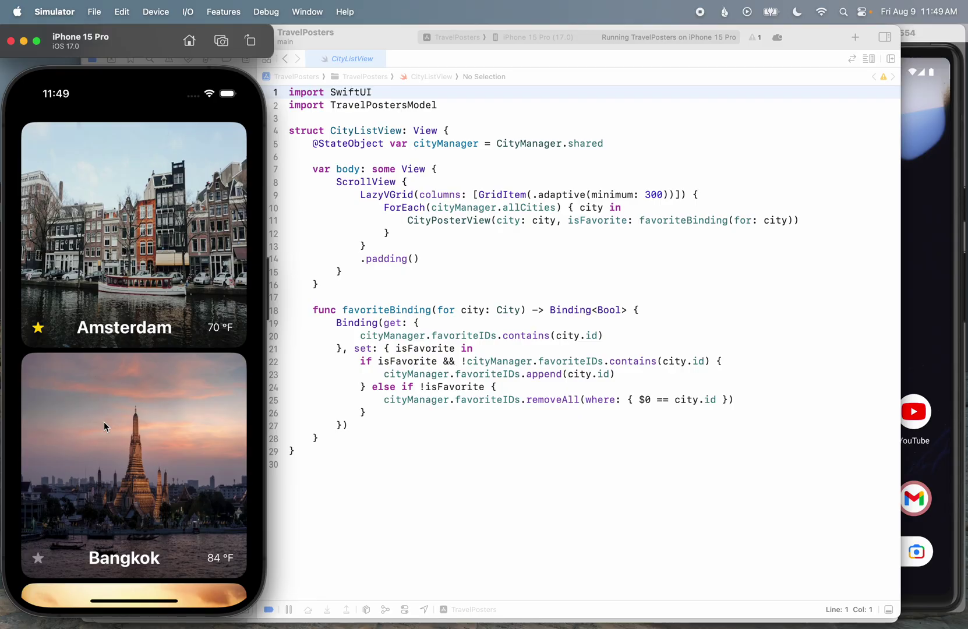
# Bring Xcode forward, expand travel-posters-model and open City.swift
pyautogui.click(318, 333)
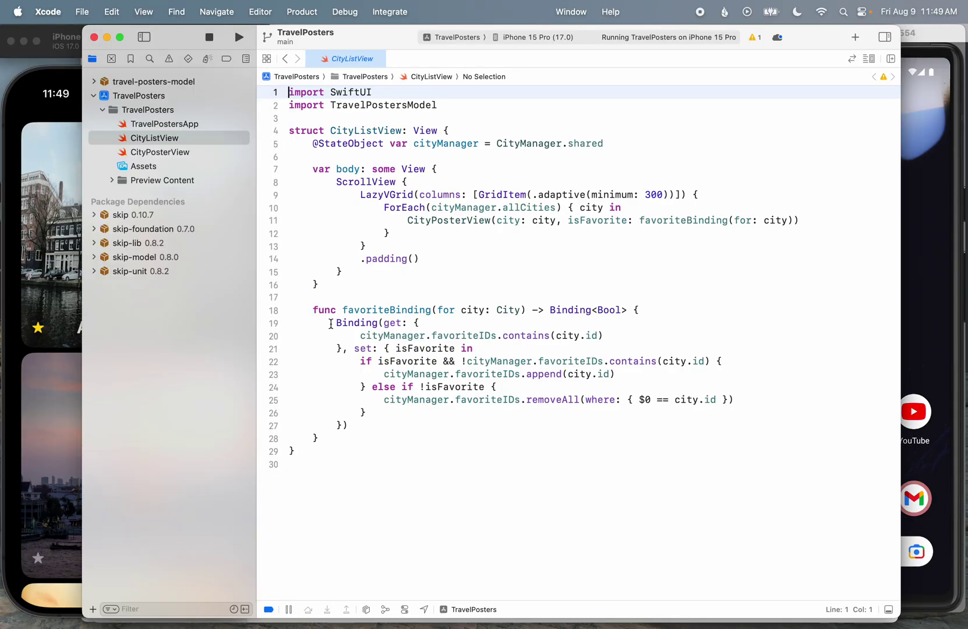
pyautogui.click(94, 82)
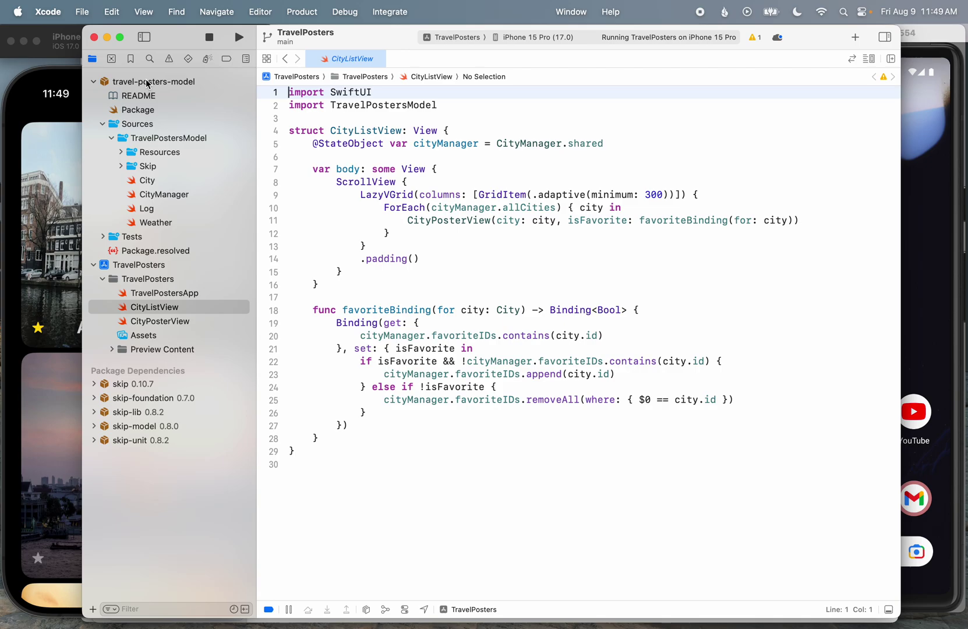
pyautogui.click(148, 180)
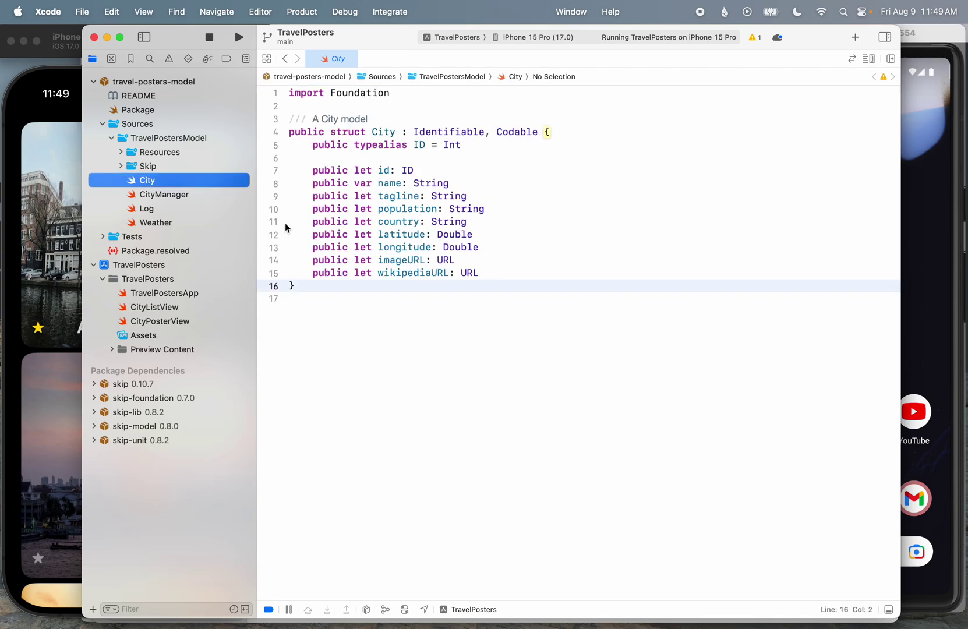
pyautogui.click(183, 198)
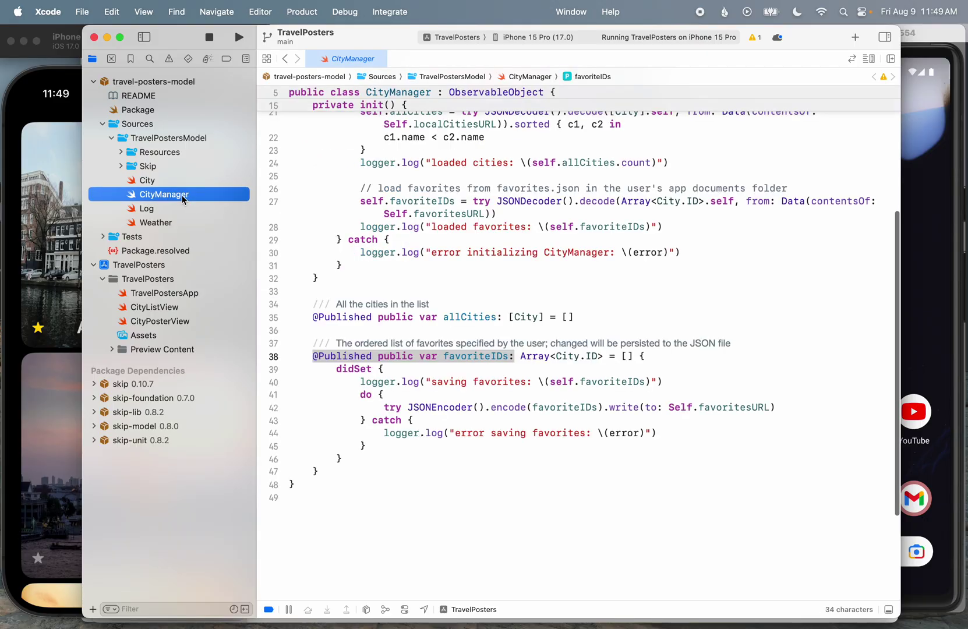
pyautogui.scroll(3, 401, 184)
pyautogui.scroll(4, 400, 183)
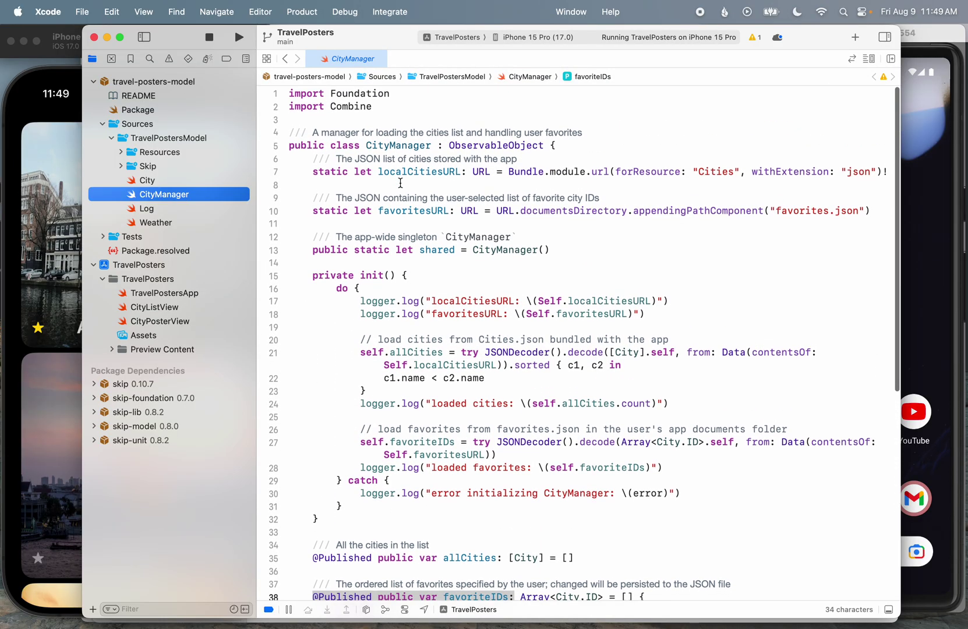
pyautogui.doubleClick(491, 144)
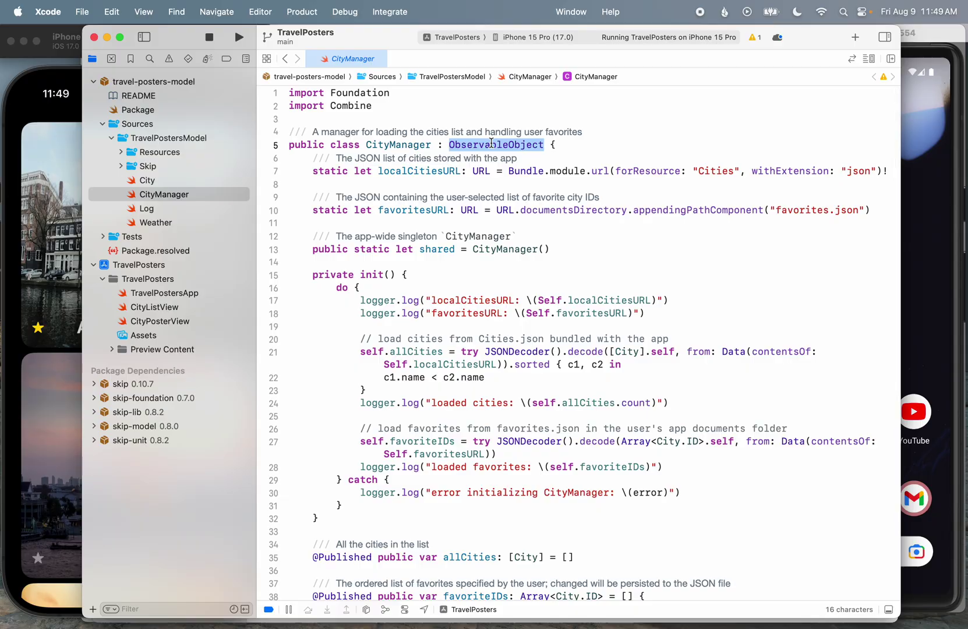
pyautogui.scroll(-5, 452, 381)
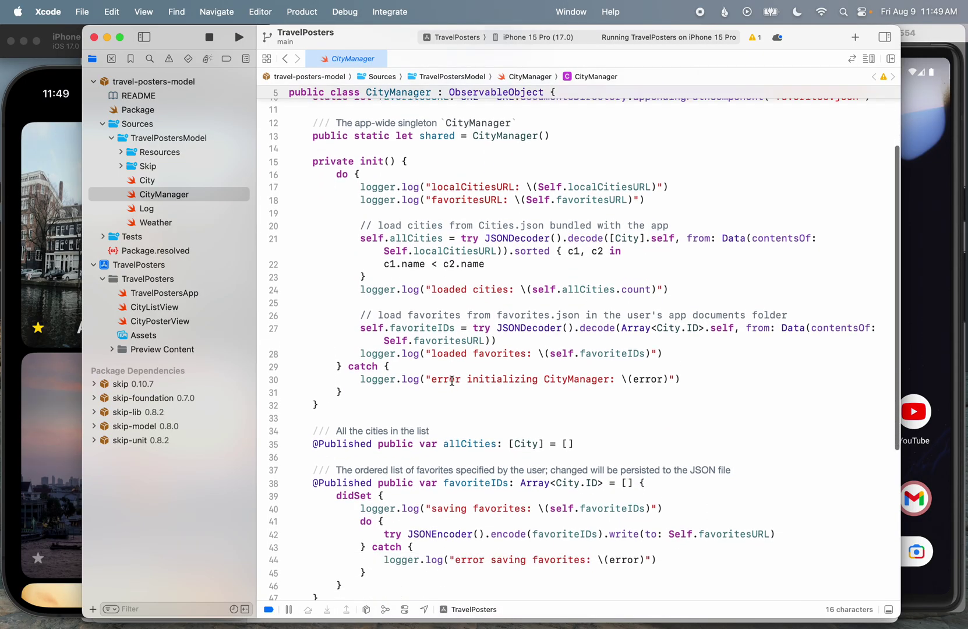
pyautogui.scroll(-4, 452, 380)
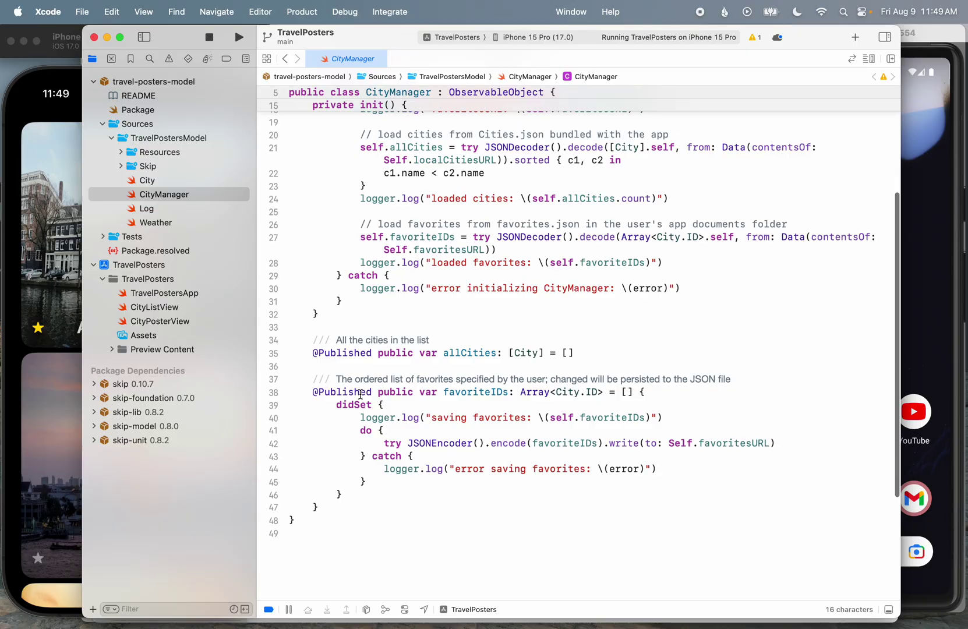
pyautogui.moveTo(307, 392); pyautogui.dragTo(376, 394)
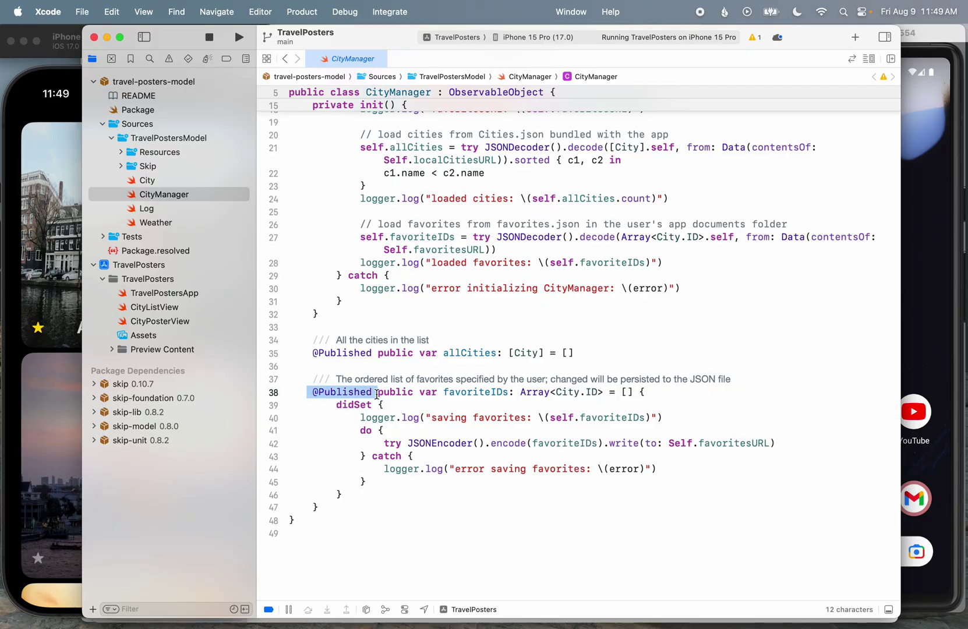
# Open Weather.swift and highlight its open-meteo fetch function name
pyautogui.click(169, 224)
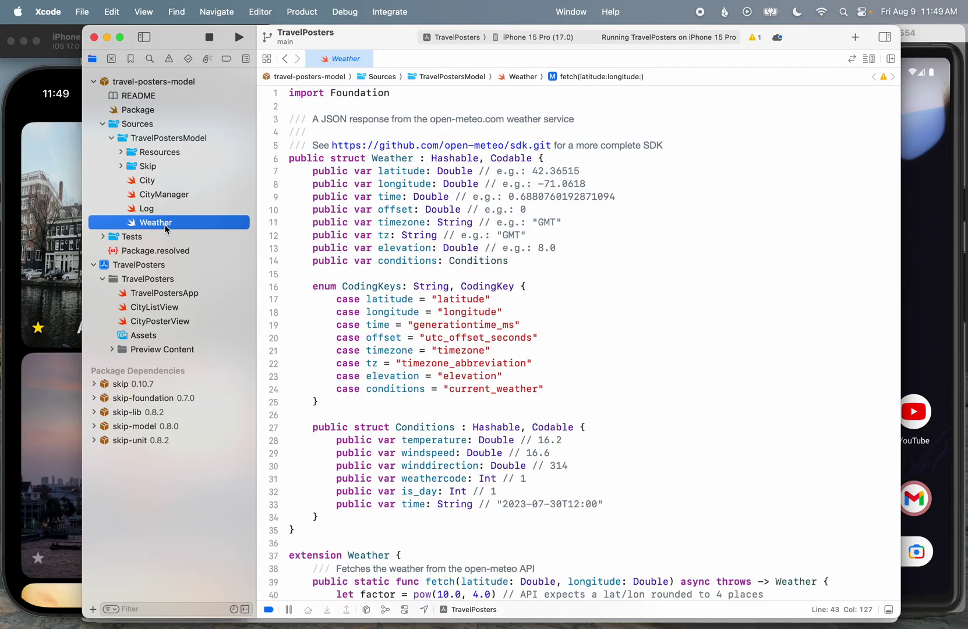
pyautogui.scroll(-10, 364, 406)
pyautogui.scroll(-5, 365, 407)
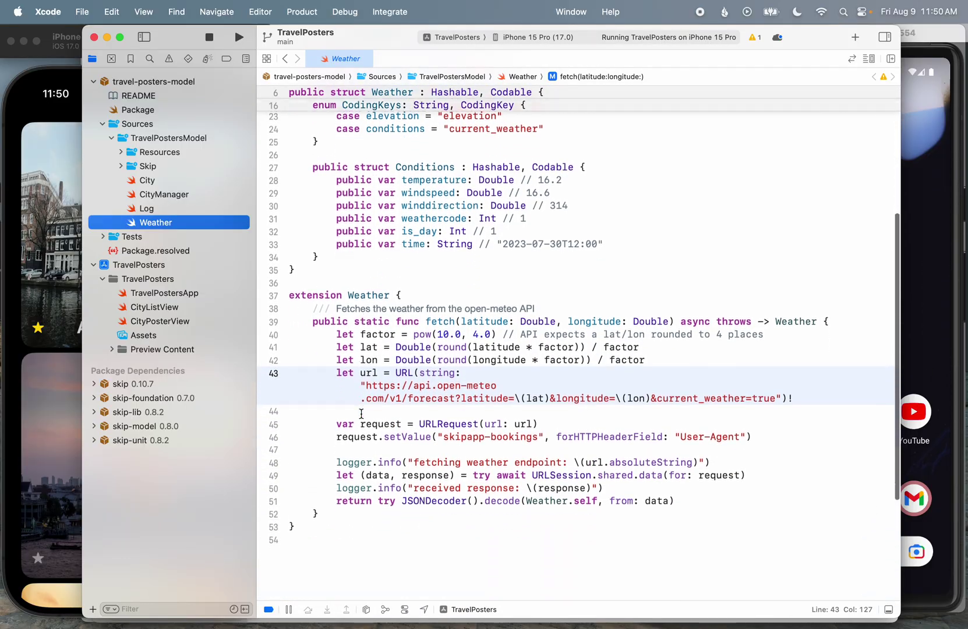
pyautogui.moveTo(426, 249); pyautogui.dragTo(468, 248)
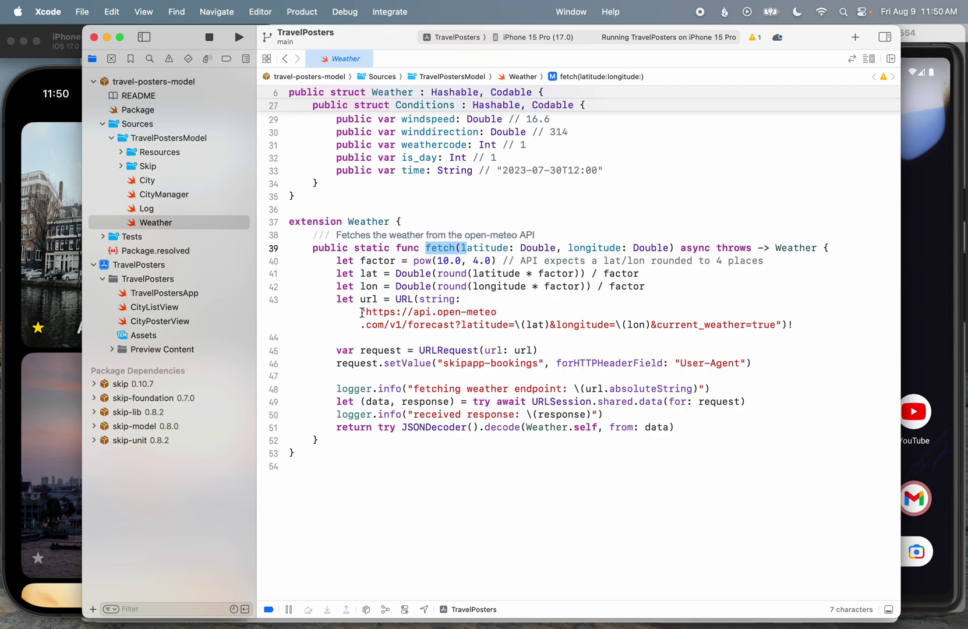
pyautogui.press('super+Tab')
pyautogui.press('super+Tab')
pyautogui.press('super+Tab')
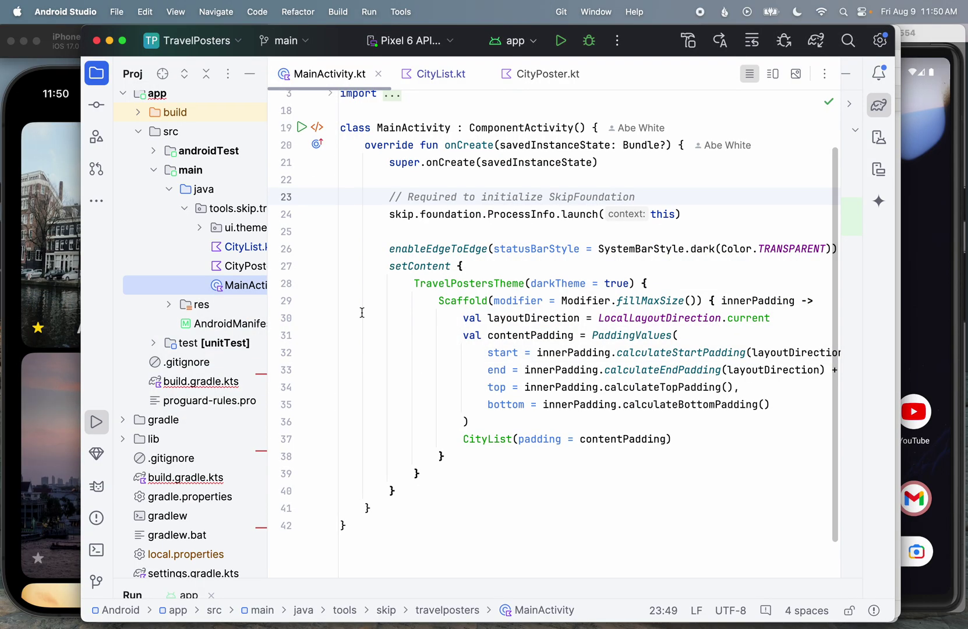
# Run TravelPosters on the Pixel 6 emulator and bring the emulator window forward
pyautogui.click(560, 41)
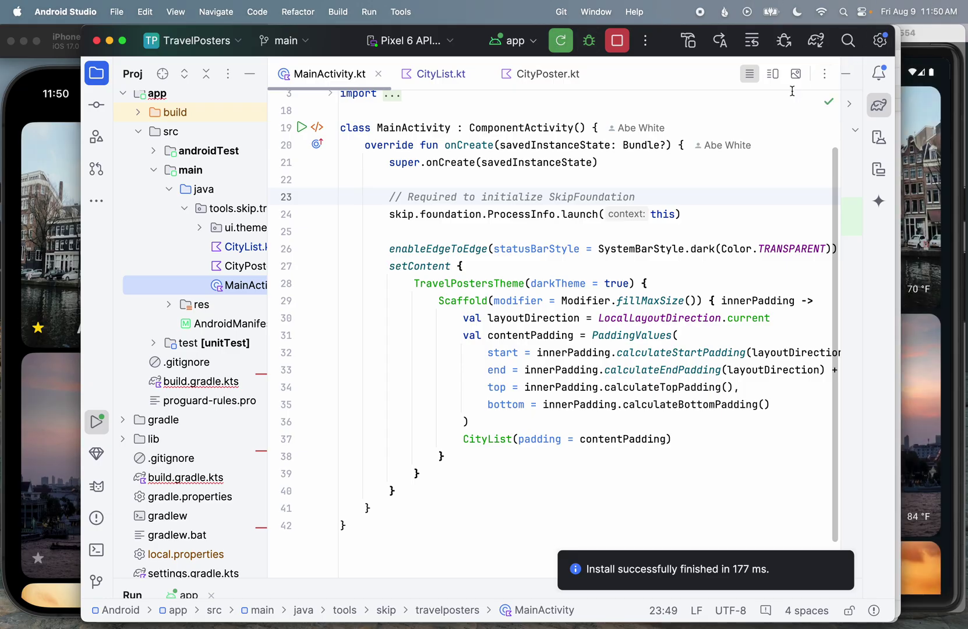
pyautogui.click(925, 50)
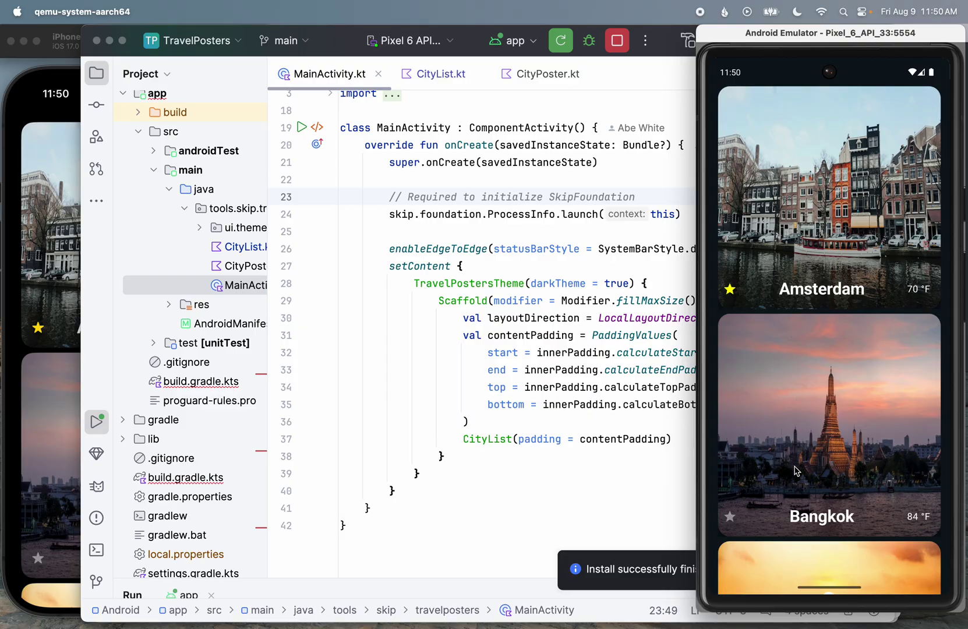
pyautogui.scroll(-2, 794, 454)
pyautogui.scroll(-3, 793, 416)
pyautogui.scroll(5, 789, 341)
# Star Bangkok and unstar Amsterdam in the emulator's city list, then refocus Android Studio
pyautogui.moveTo(816, 442); pyautogui.dragTo(816, 325)
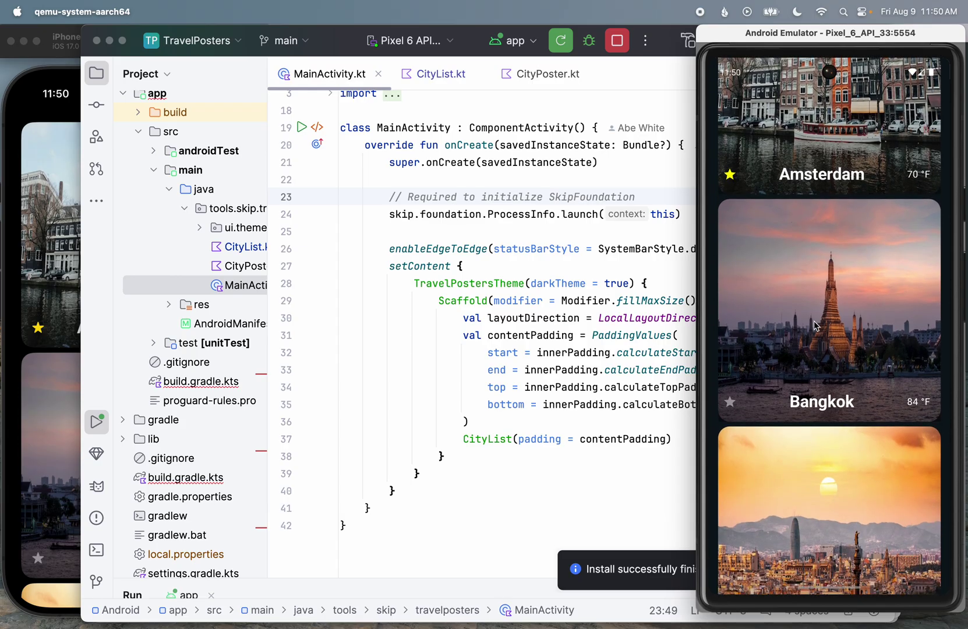
pyautogui.click(730, 402)
pyautogui.click(730, 176)
pyautogui.moveTo(776, 234); pyautogui.dragTo(774, 309)
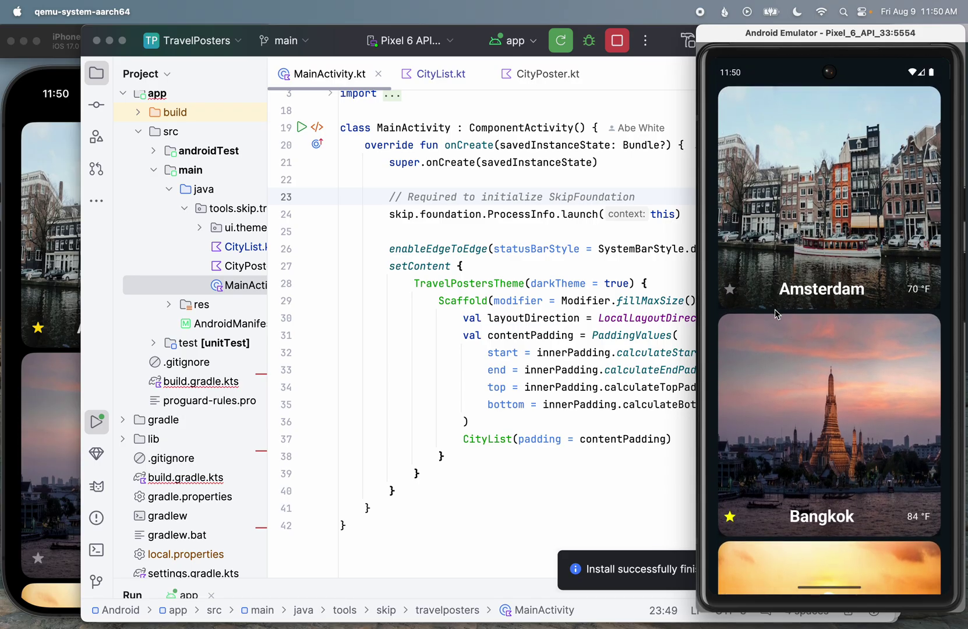
pyautogui.click(378, 335)
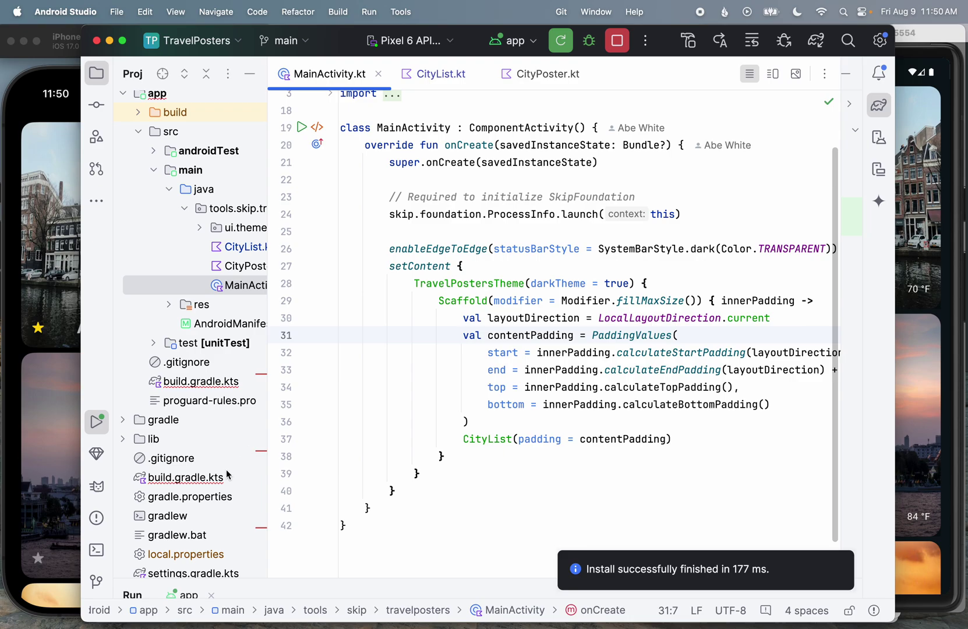
# Expand lib > debug to show the Skip archives and highlight ProcessInfo.launch(this) on line 24
pyautogui.click(123, 440)
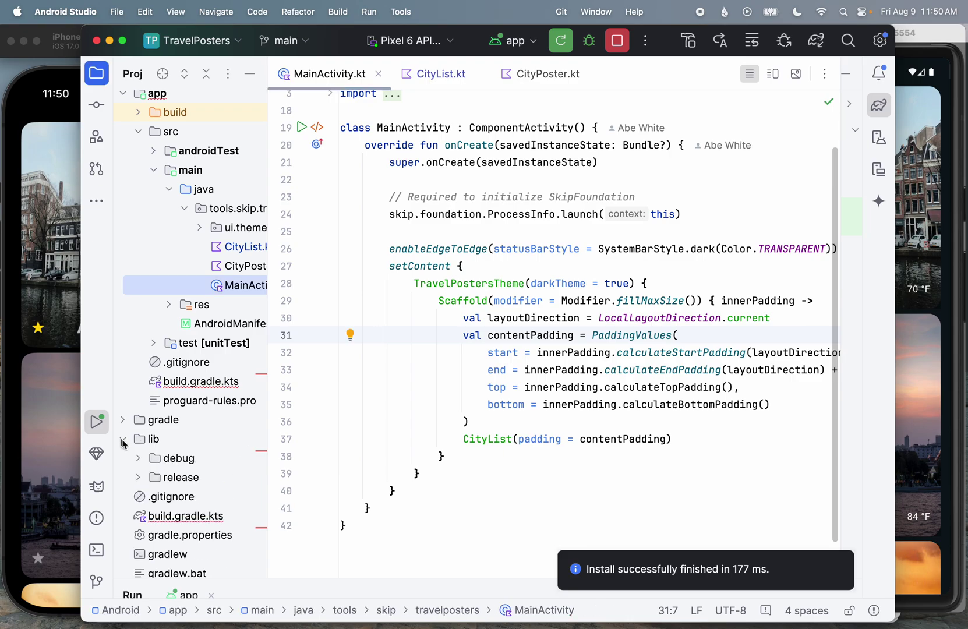
pyautogui.click(139, 459)
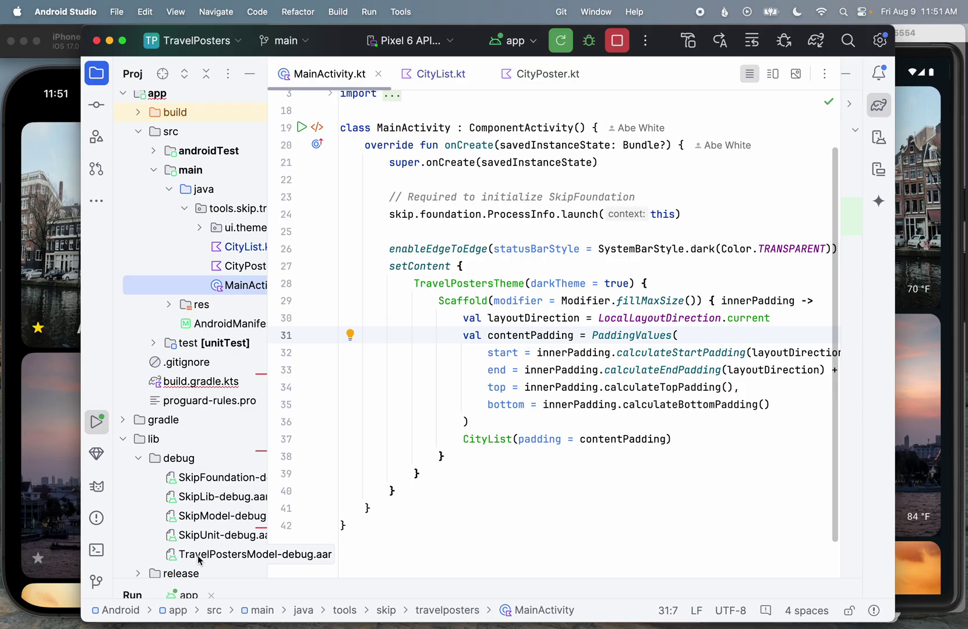
pyautogui.click(401, 229)
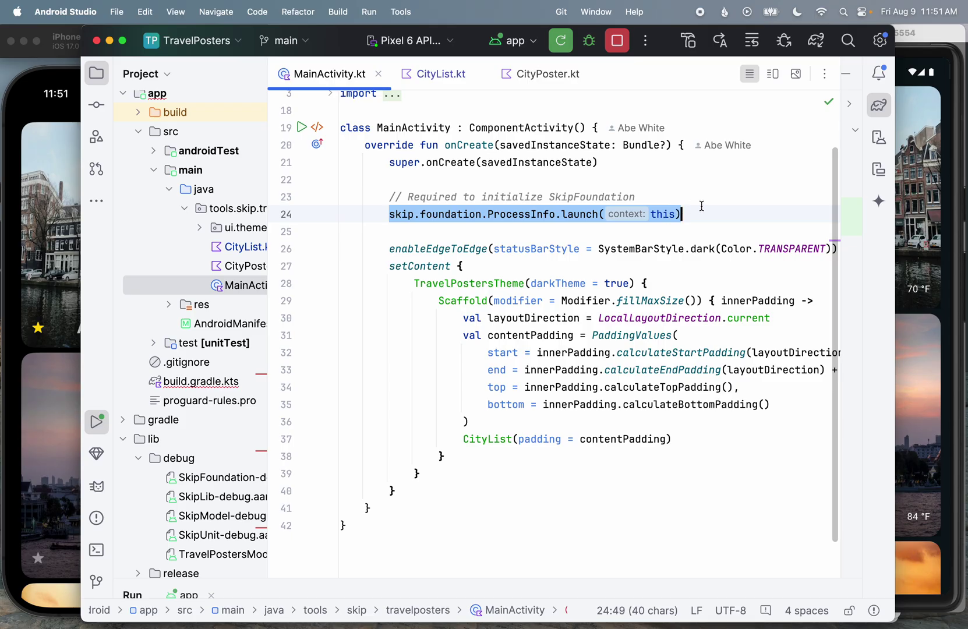
pyautogui.moveTo(386, 215); pyautogui.dragTo(682, 215)
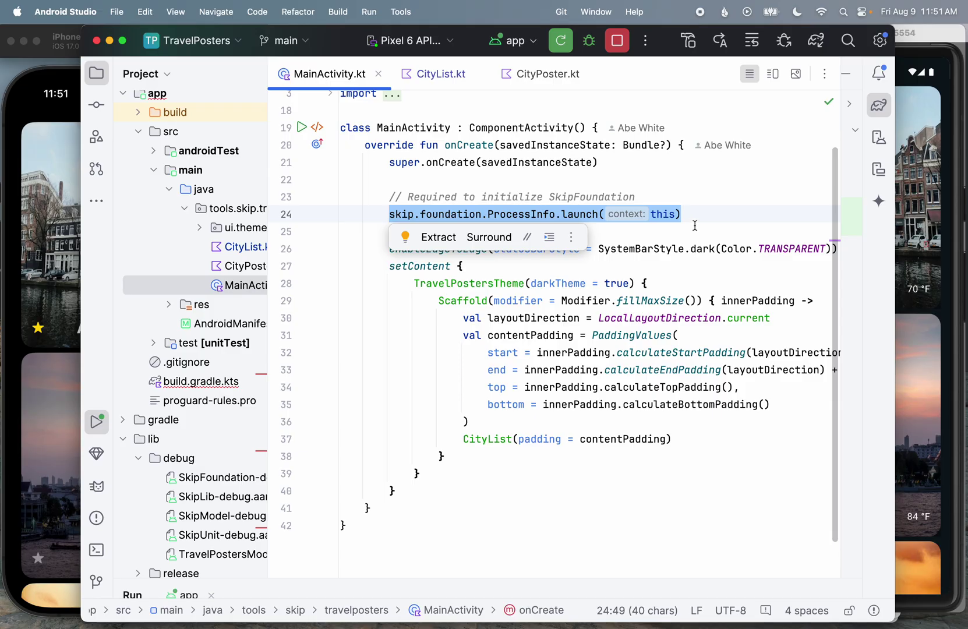
pyautogui.click(695, 216)
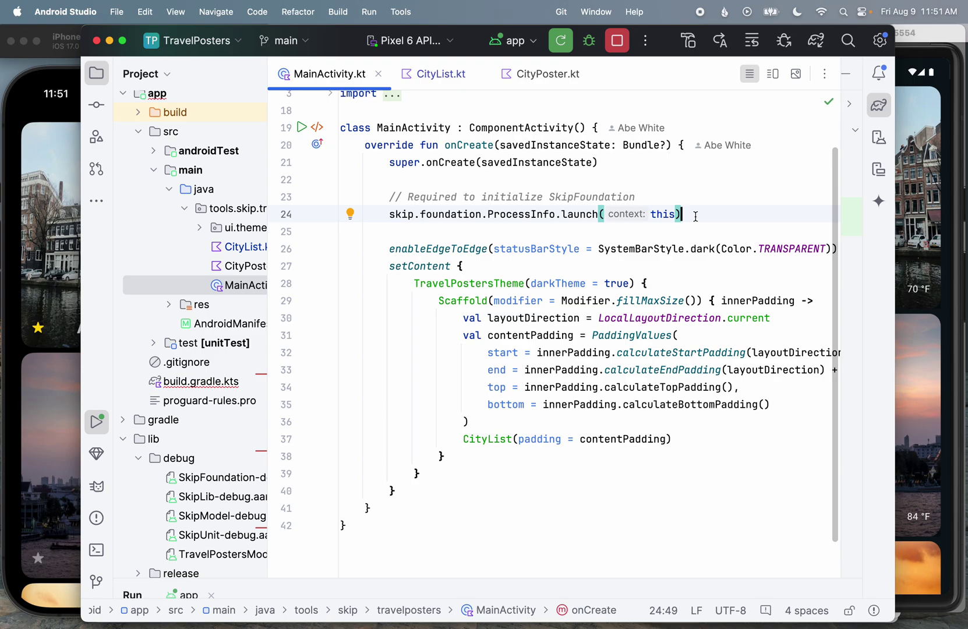
# Open CityList.kt and highlight the shared cityManager declaration and cityManager.allCities loop
pyautogui.doubleClick(246, 249)
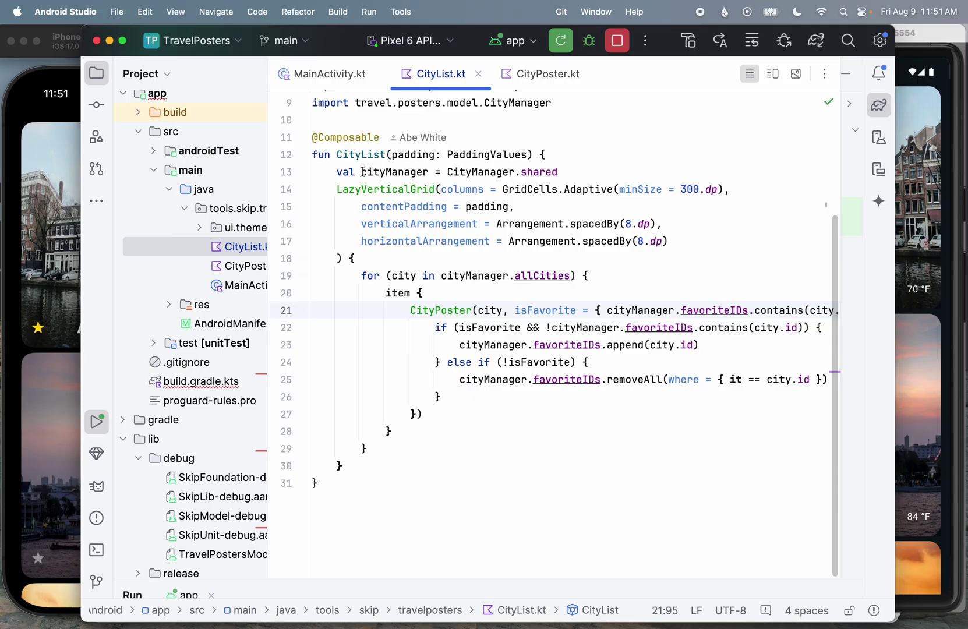
pyautogui.moveTo(361, 171); pyautogui.dragTo(557, 171)
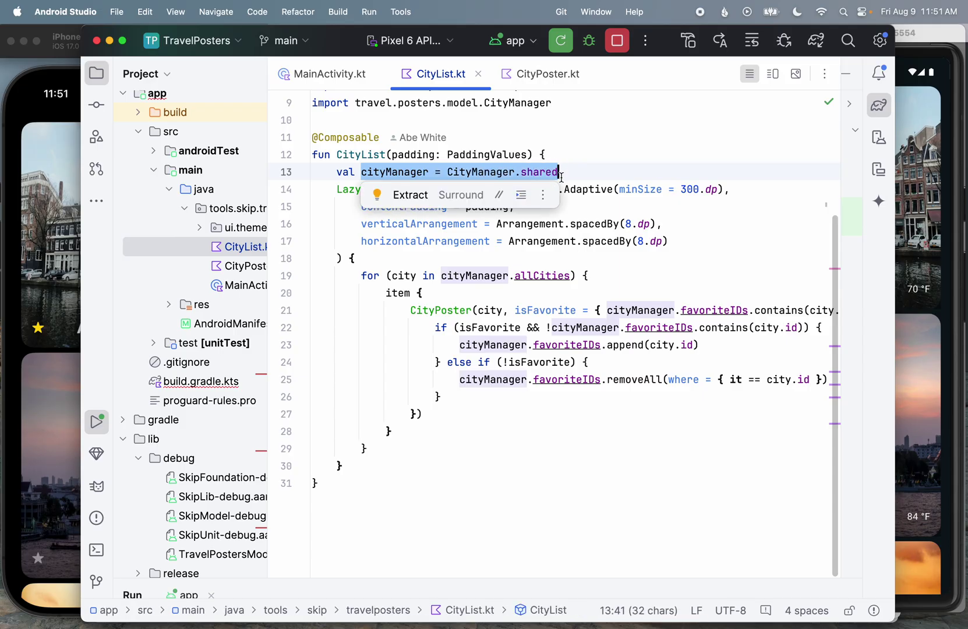
pyautogui.moveTo(441, 275); pyautogui.dragTo(571, 276)
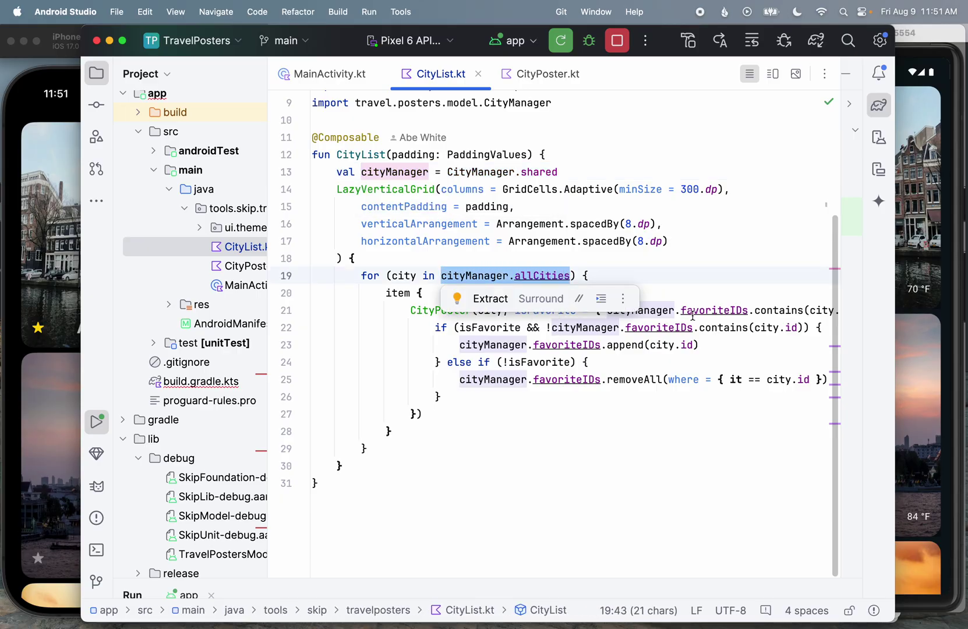
pyautogui.click(710, 286)
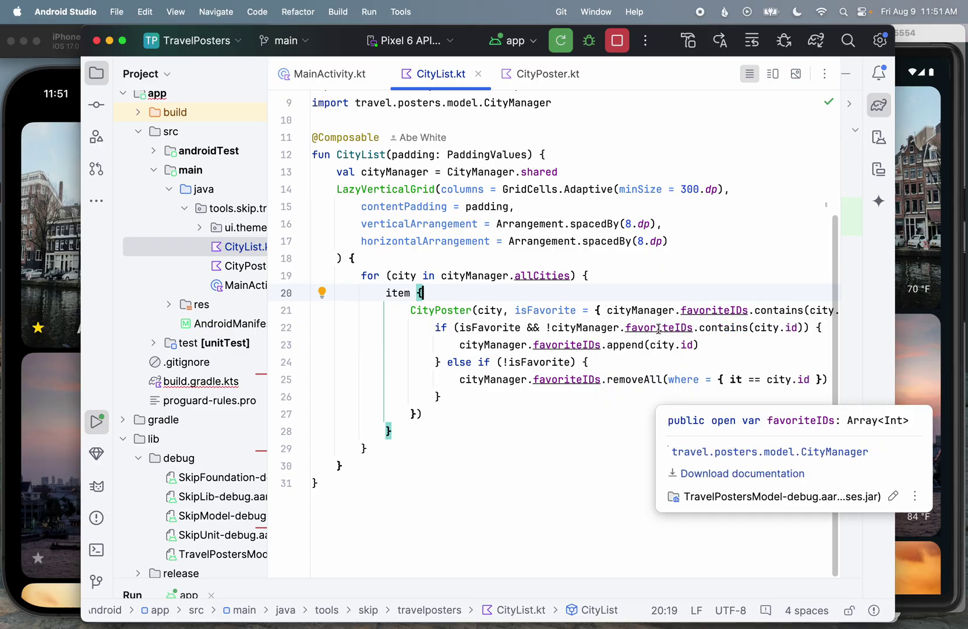
# Open CityPoster.kt and highlight the Weather.fetch( call on line 96
pyautogui.moveTo(658, 328)
pyautogui.click(250, 266)
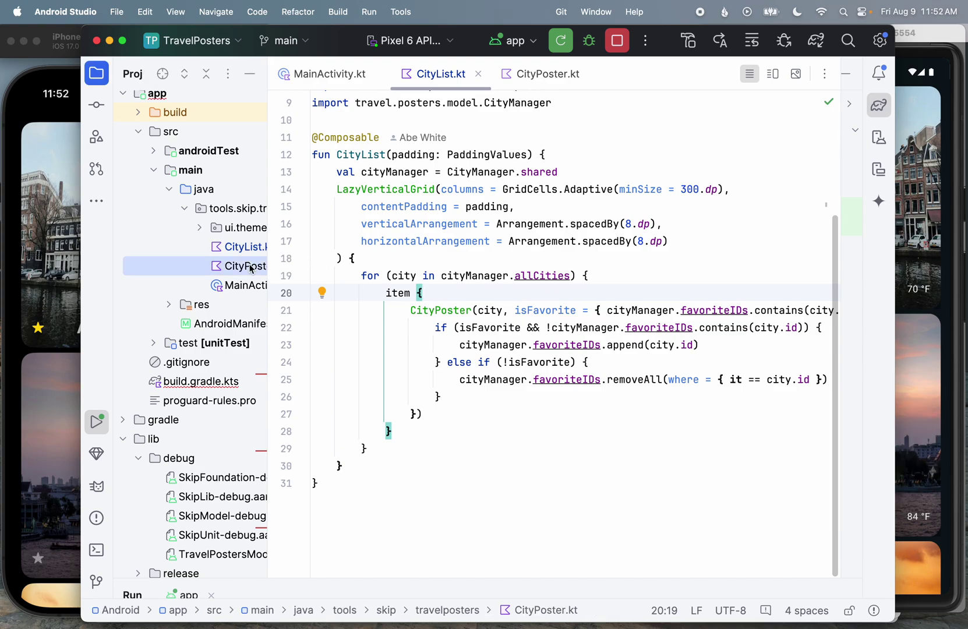
pyautogui.doubleClick(250, 266)
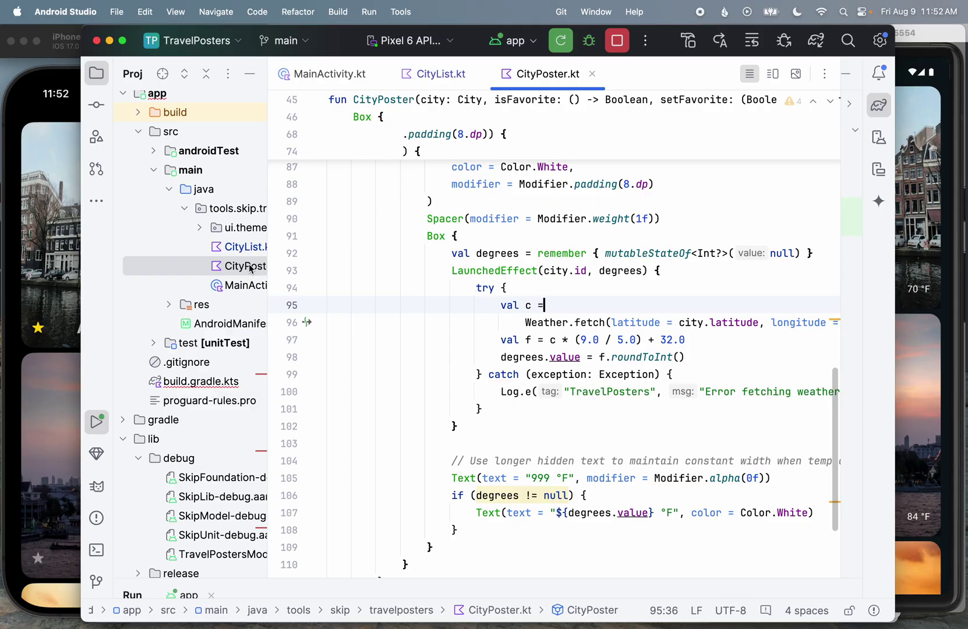
pyautogui.scroll(3, 412, 294)
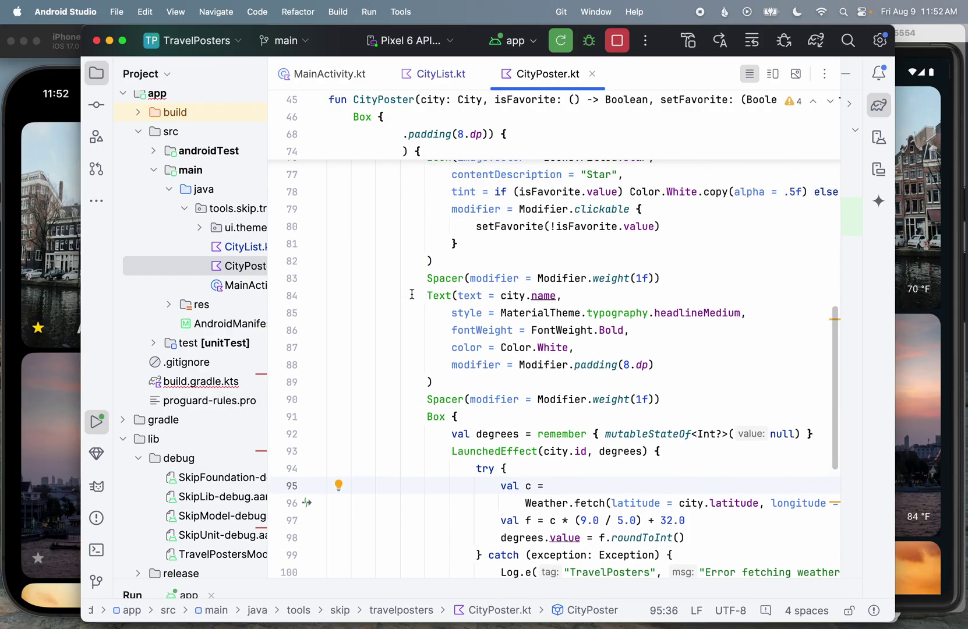
pyautogui.scroll(5, 412, 294)
pyautogui.scroll(3, 412, 294)
pyautogui.scroll(2, 412, 295)
pyautogui.scroll(2, 411, 294)
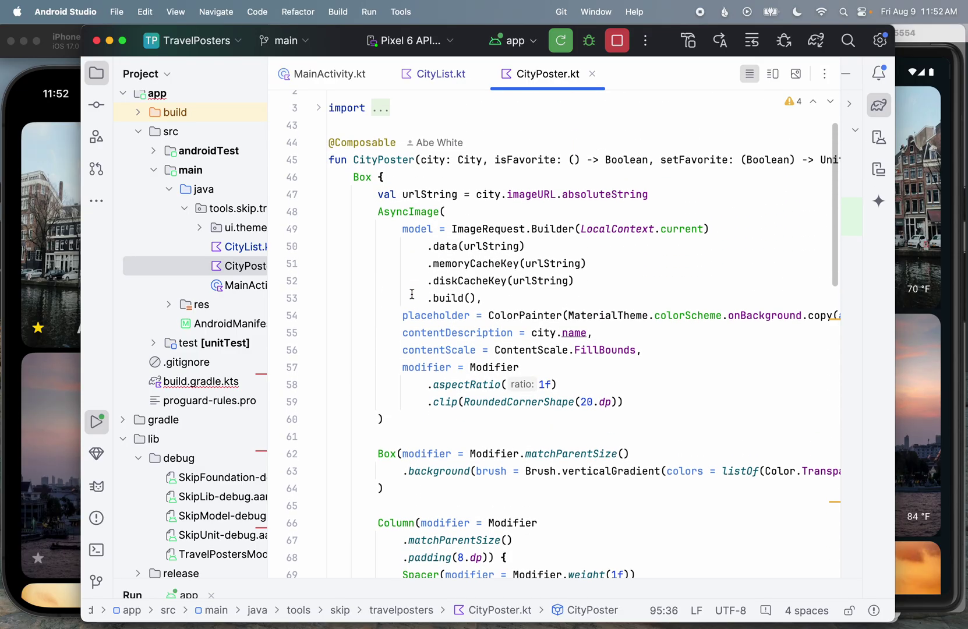
pyautogui.scroll(-1, 411, 294)
pyautogui.scroll(-3, 411, 294)
pyautogui.scroll(-10, 411, 294)
pyautogui.scroll(-5, 412, 294)
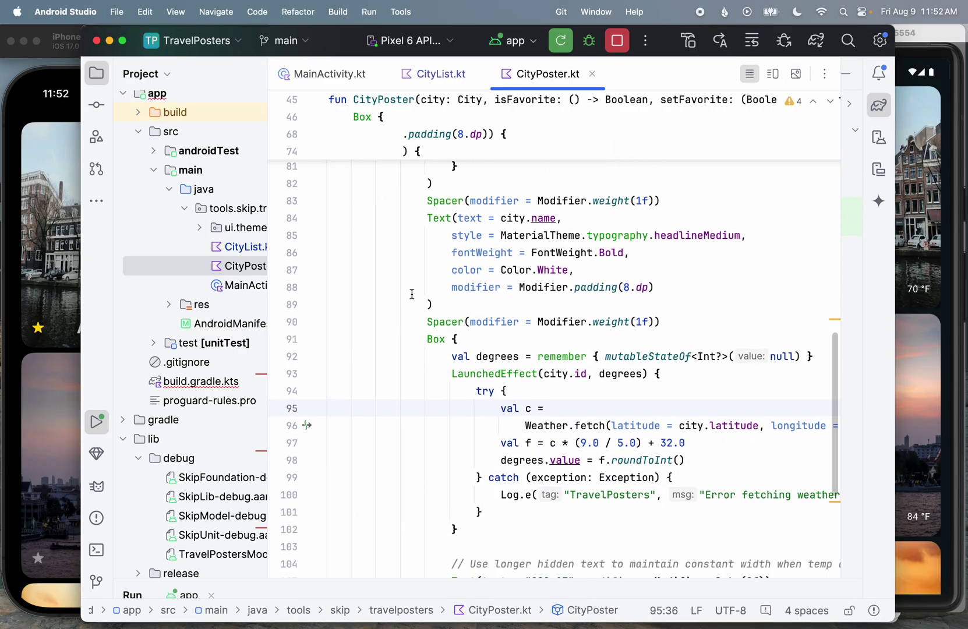
pyautogui.scroll(-2, 412, 294)
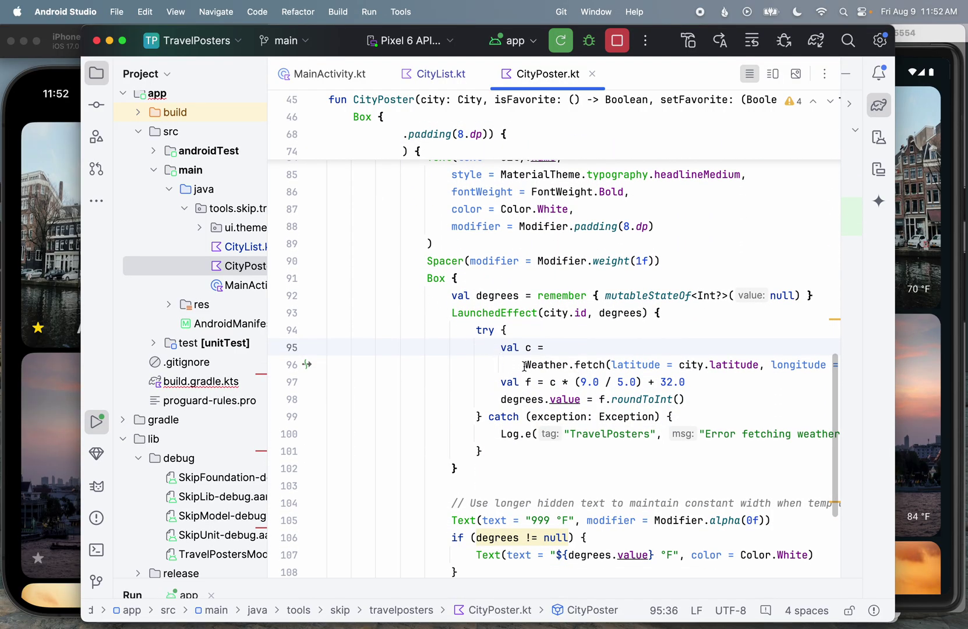
pyautogui.moveTo(524, 364); pyautogui.dragTo(605, 364)
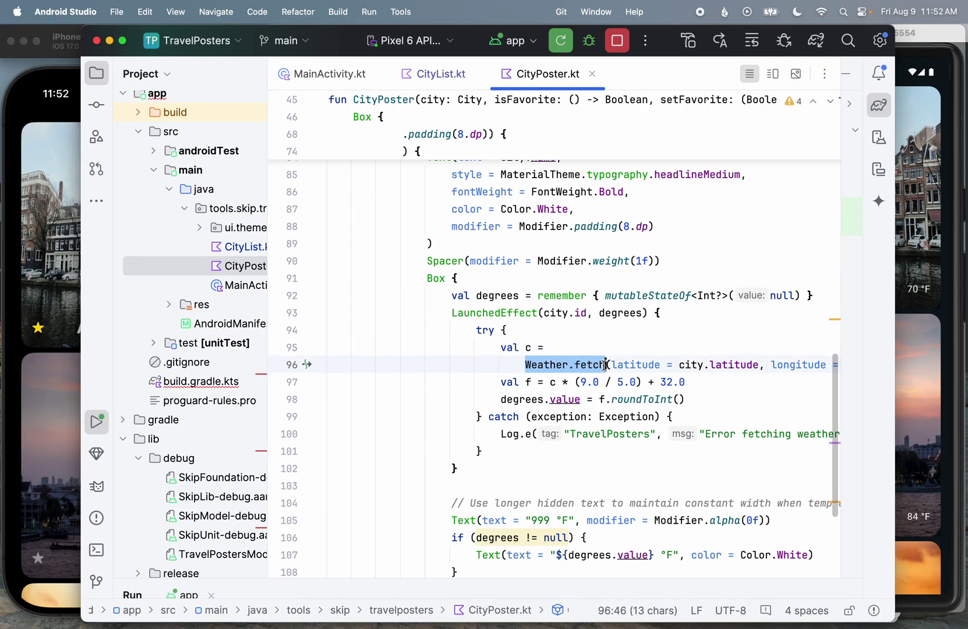
pyautogui.moveTo(605, 365); pyautogui.dragTo(610, 365)
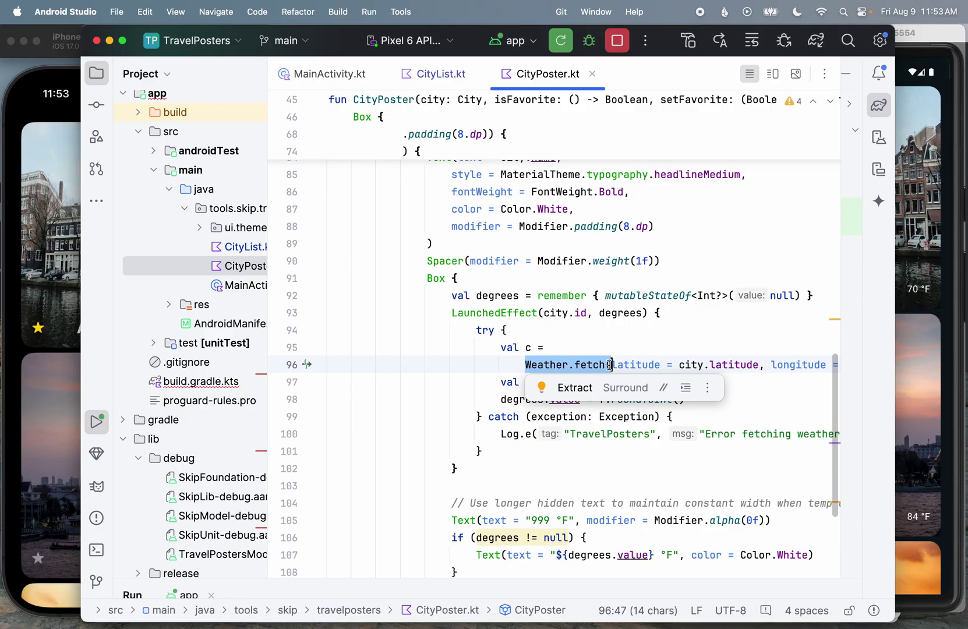
# Run TravelBookings on the iPhone 15 Pro and highlight CityListView lines 20–28
pyautogui.press('super+Tab')
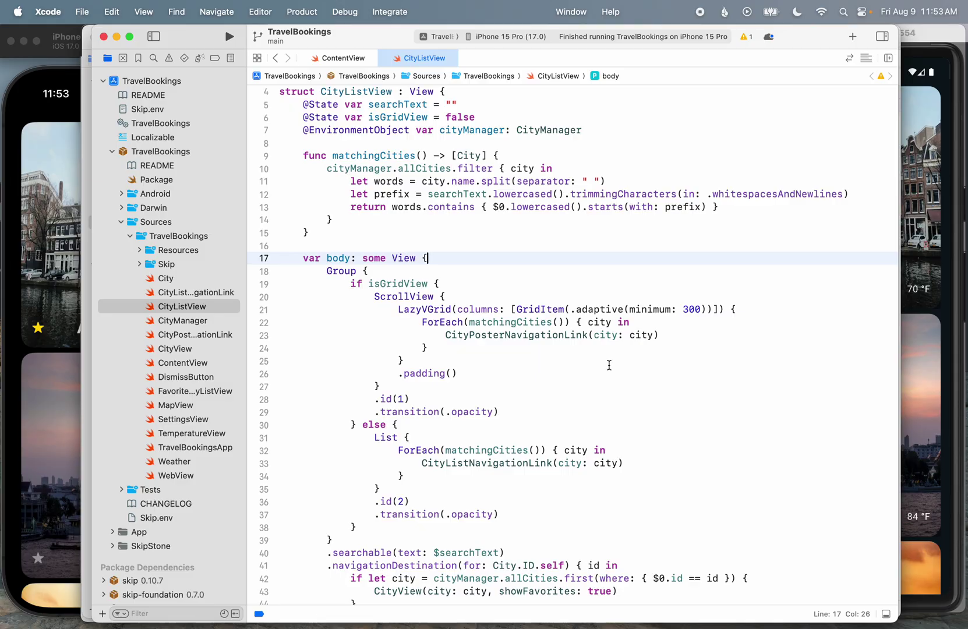
pyautogui.click(230, 38)
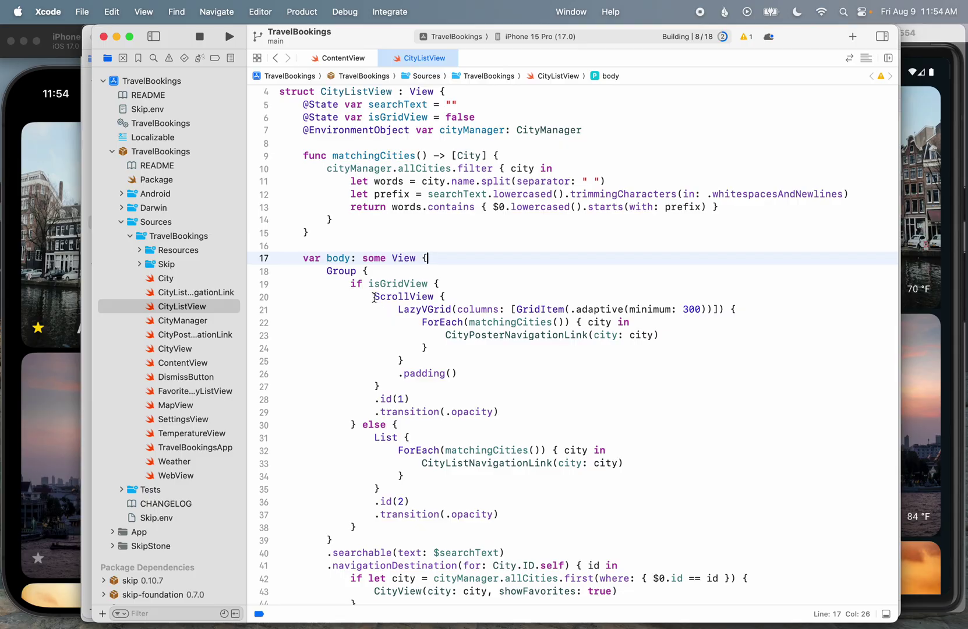
pyautogui.moveTo(374, 297); pyautogui.dragTo(519, 396)
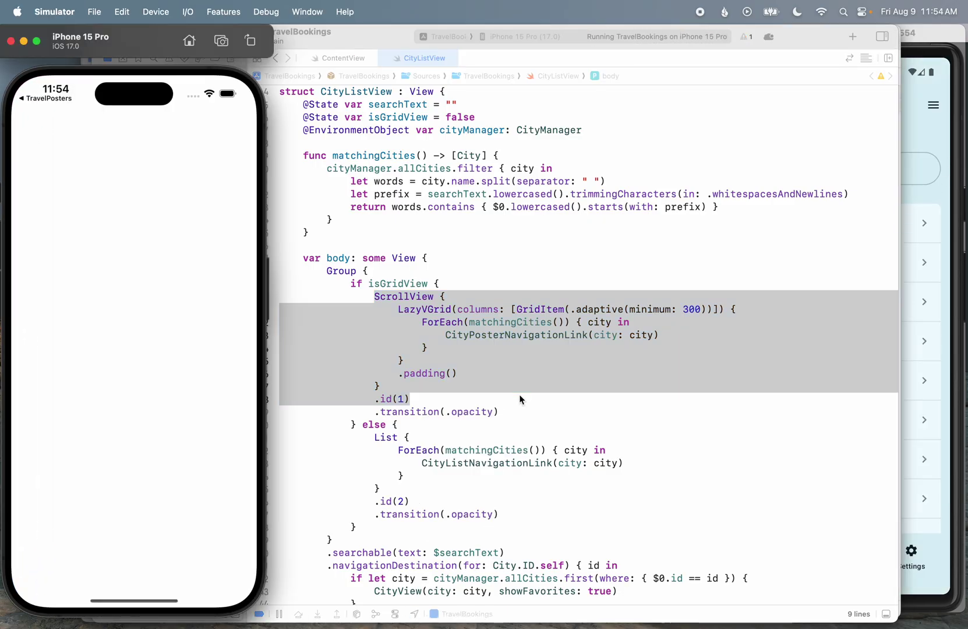
# Toggle the Android emulator's city list to a poster grid and back, then return the iPhone to the list
pyautogui.click(925, 44)
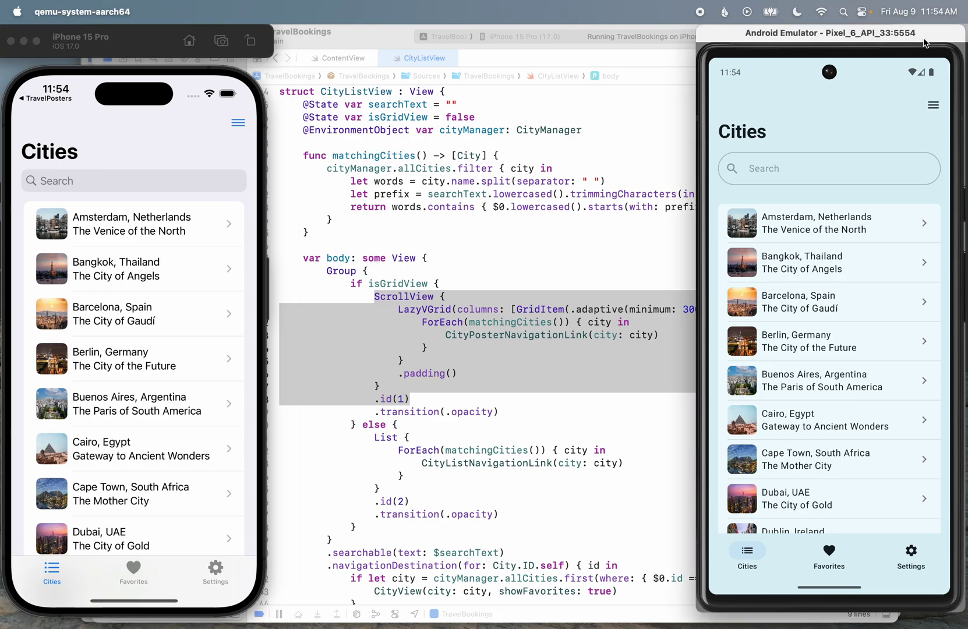
pyautogui.moveTo(155, 280); pyautogui.dragTo(158, 318)
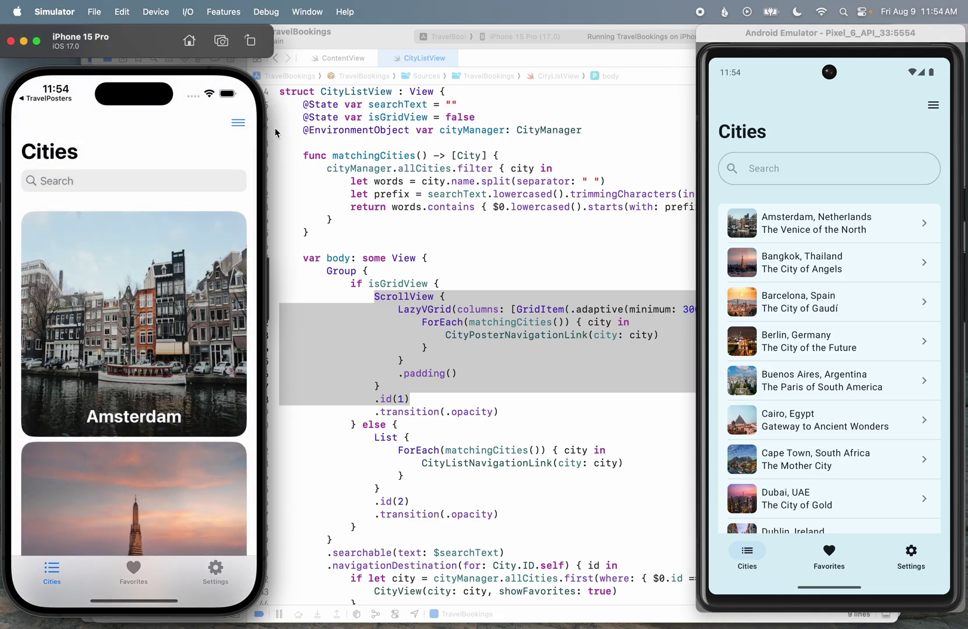
pyautogui.moveTo(745, 306); pyautogui.dragTo(749, 136)
pyautogui.moveTo(749, 228); pyautogui.dragTo(766, 340)
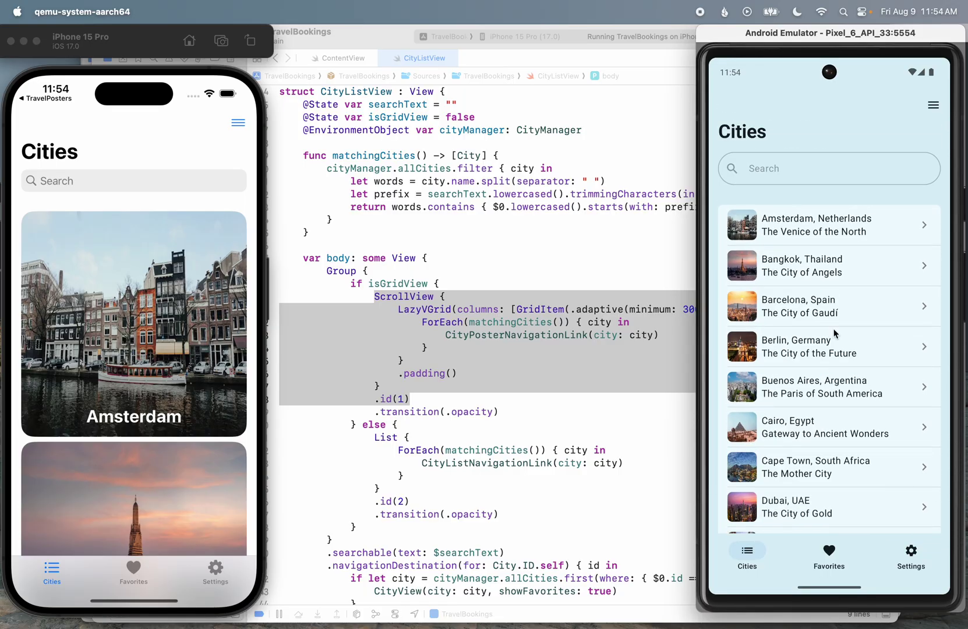
pyautogui.click(936, 107)
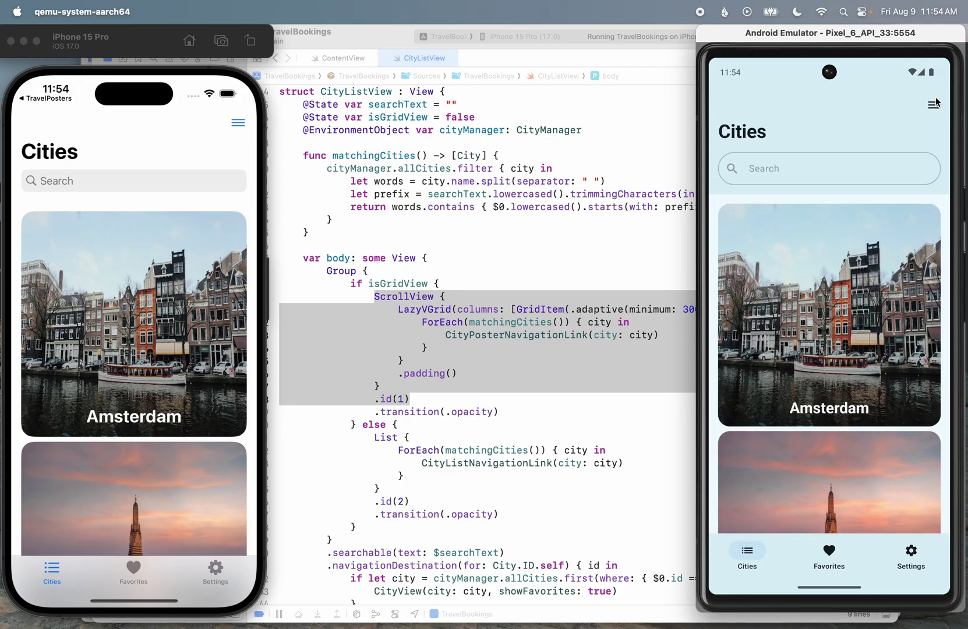
pyautogui.click(934, 105)
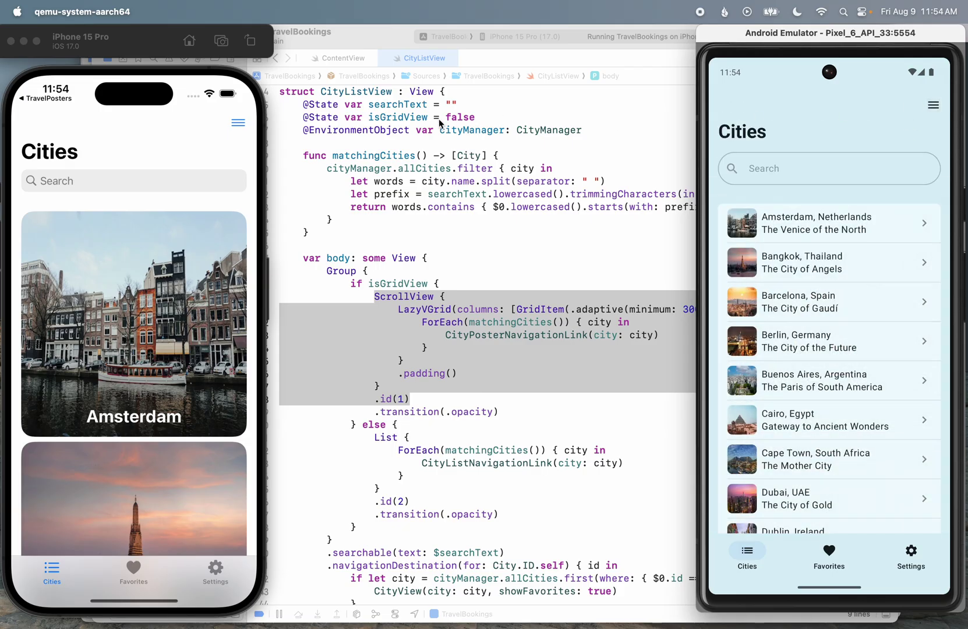
pyautogui.click(236, 125)
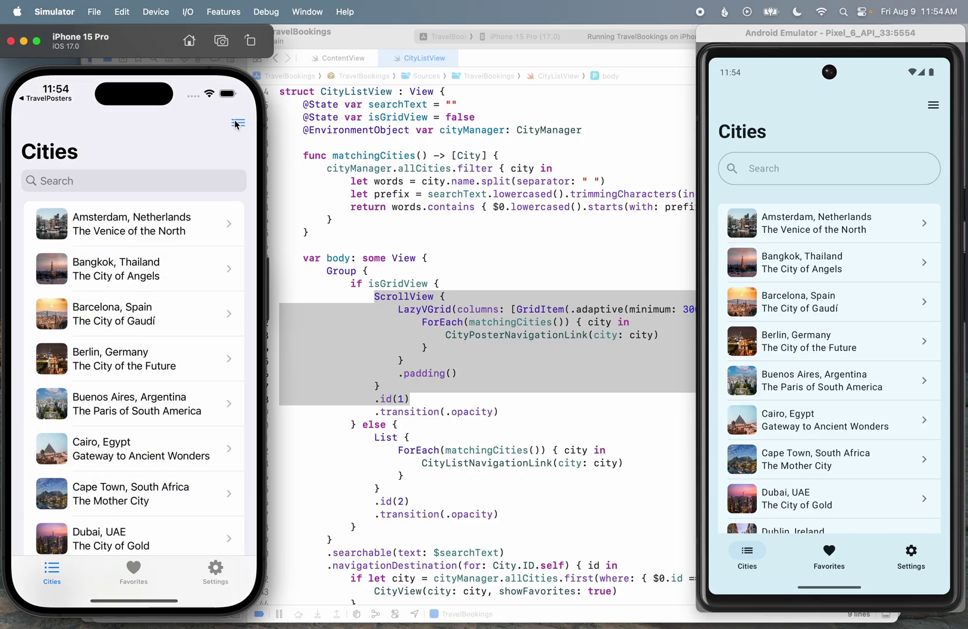